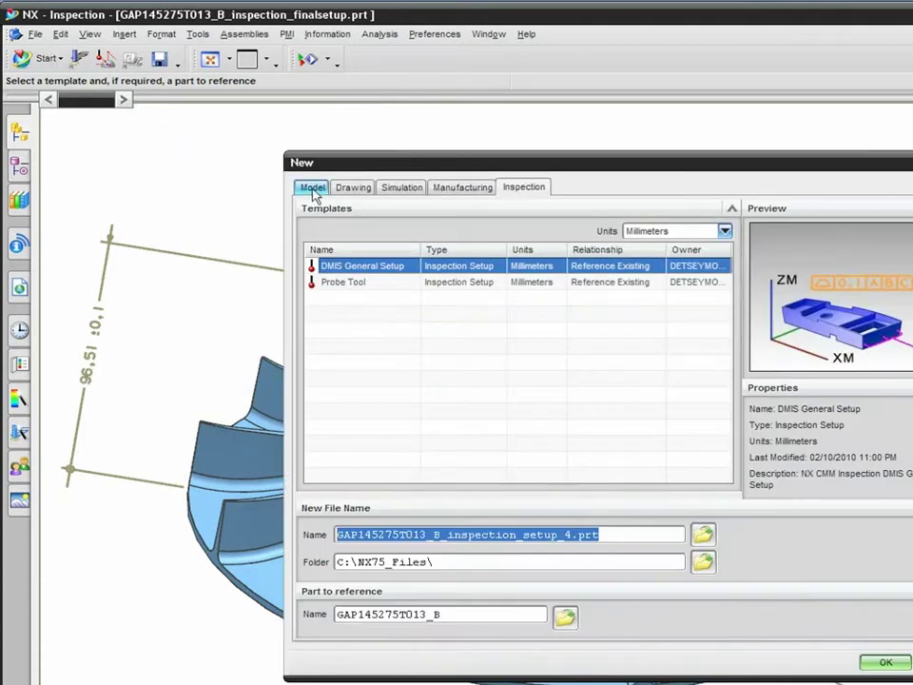
{"action": "left_click", "coordinate": [311, 188]}
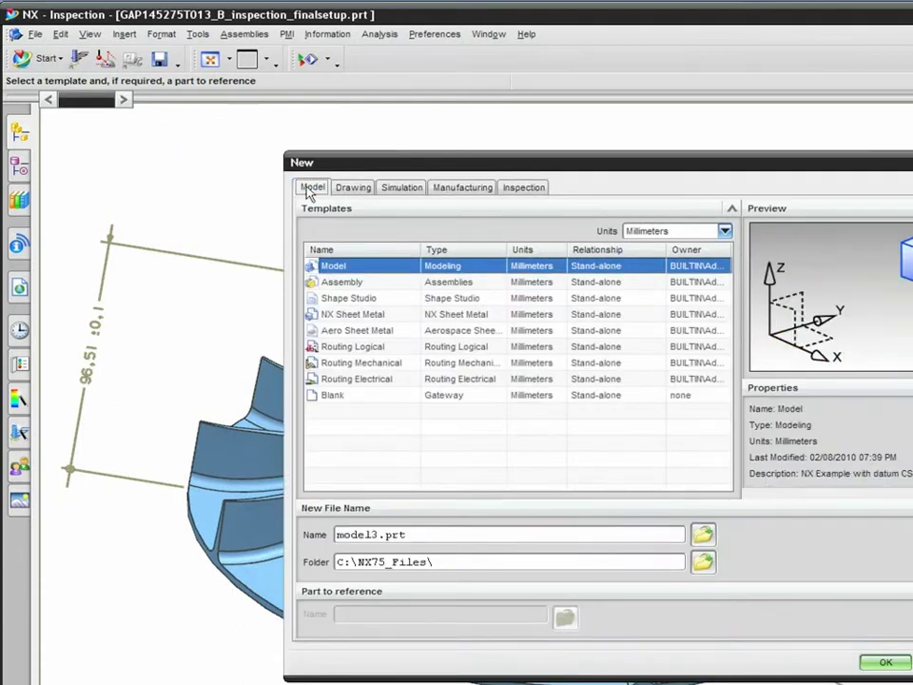
{"action": "left_click", "coordinate": [521, 189]}
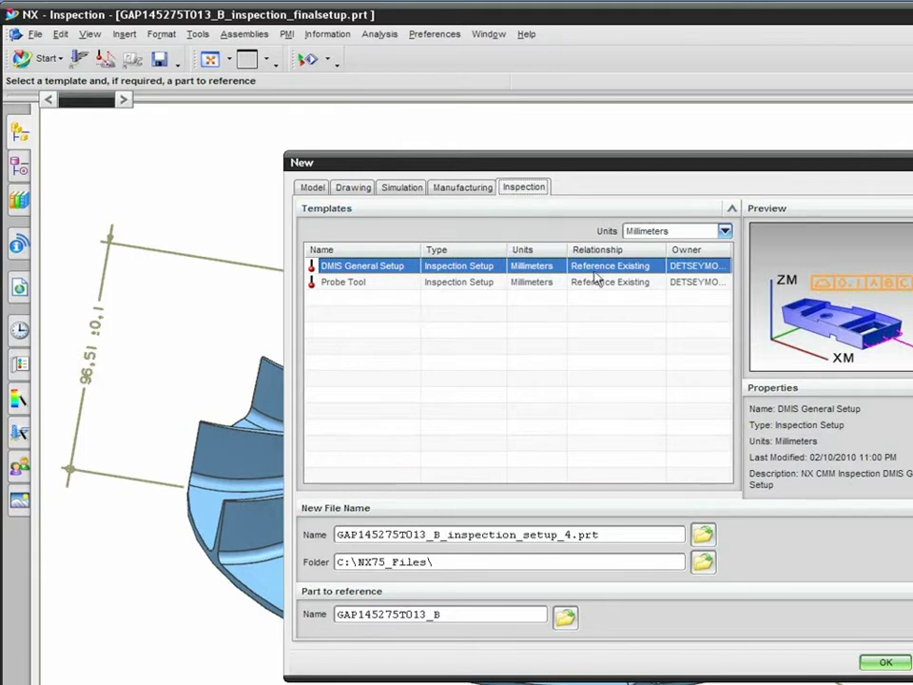
Create the inspection setup and replace GENERIC_MACHINE with the mitutoyo_fn905 CMM from the library.
{"action": "left_click", "coordinate": [883, 663]}
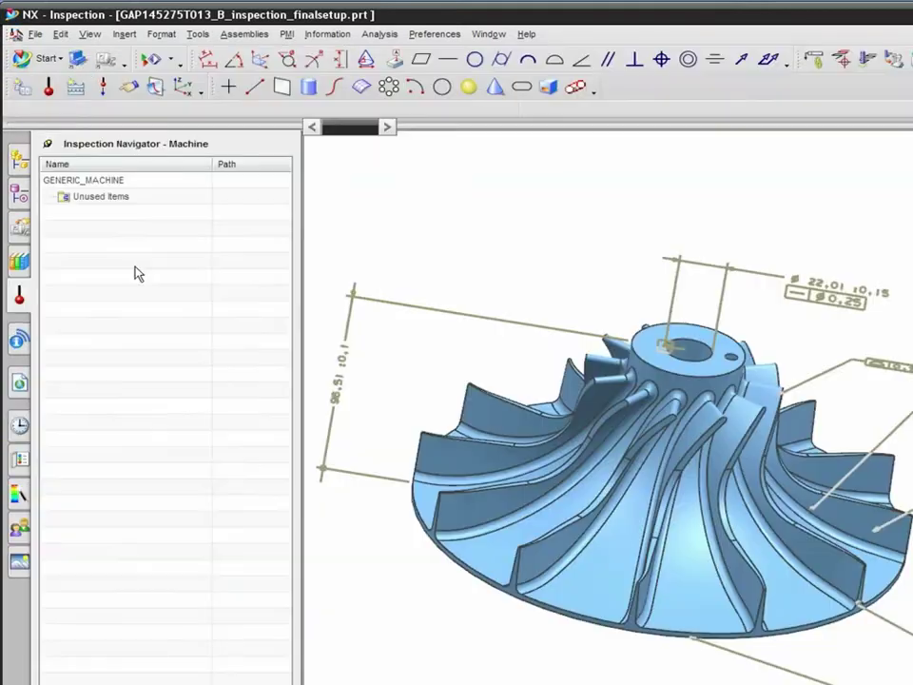
{"action": "left_click", "coordinate": [83, 182]}
{"action": "double_click", "coordinate": [84, 183]}
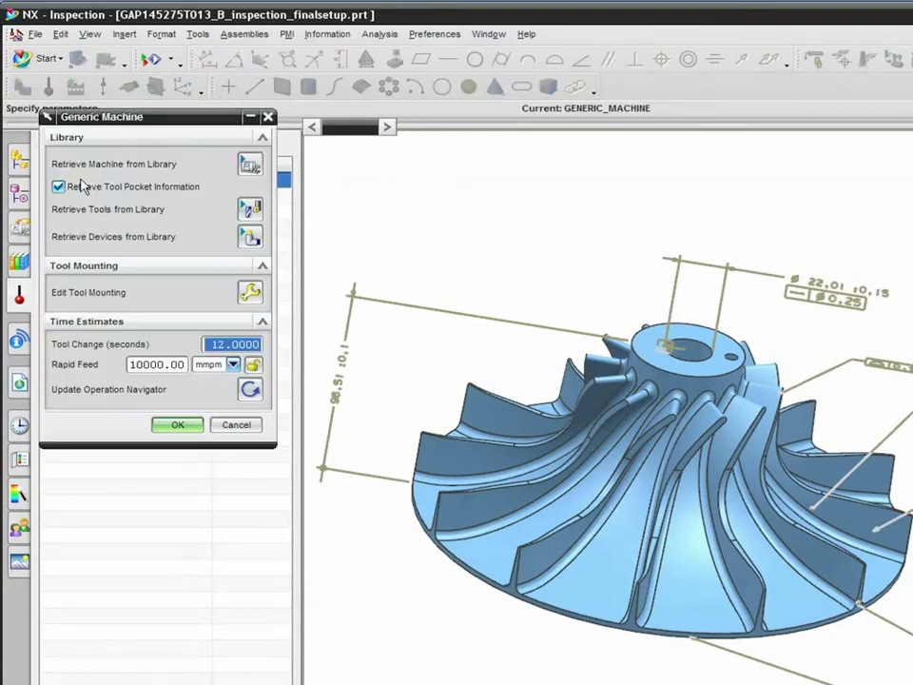
{"action": "left_click", "coordinate": [249, 164]}
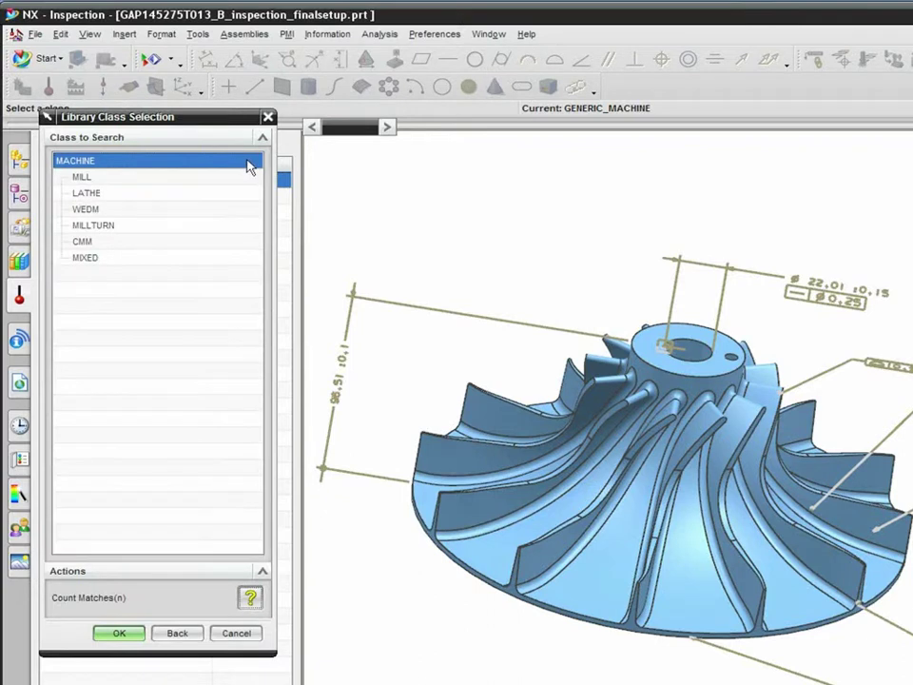
{"action": "double_click", "coordinate": [83, 241]}
{"action": "left_click", "coordinate": [109, 253]}
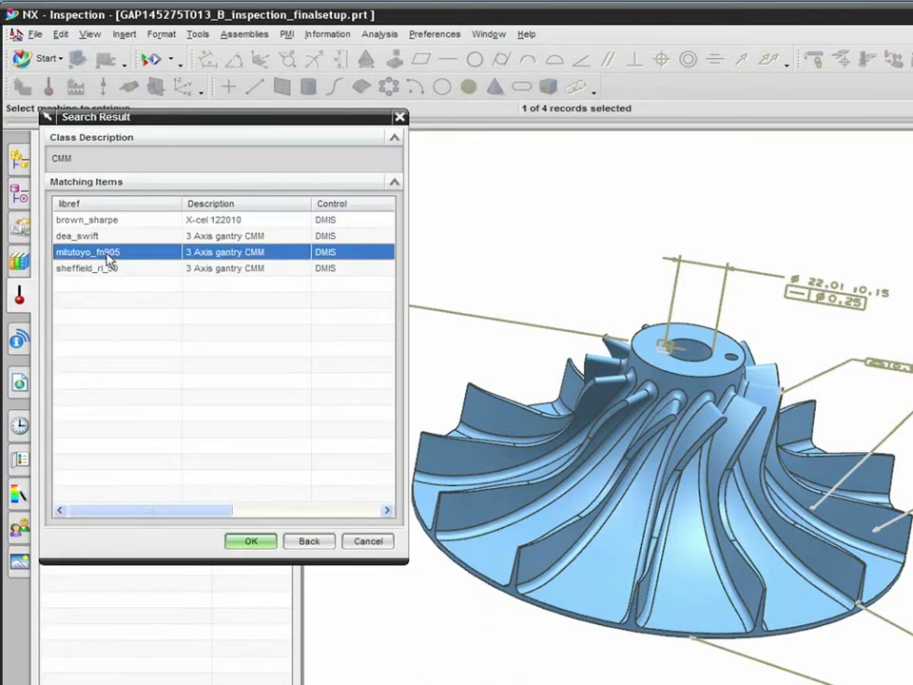
{"action": "left_click", "coordinate": [249, 542]}
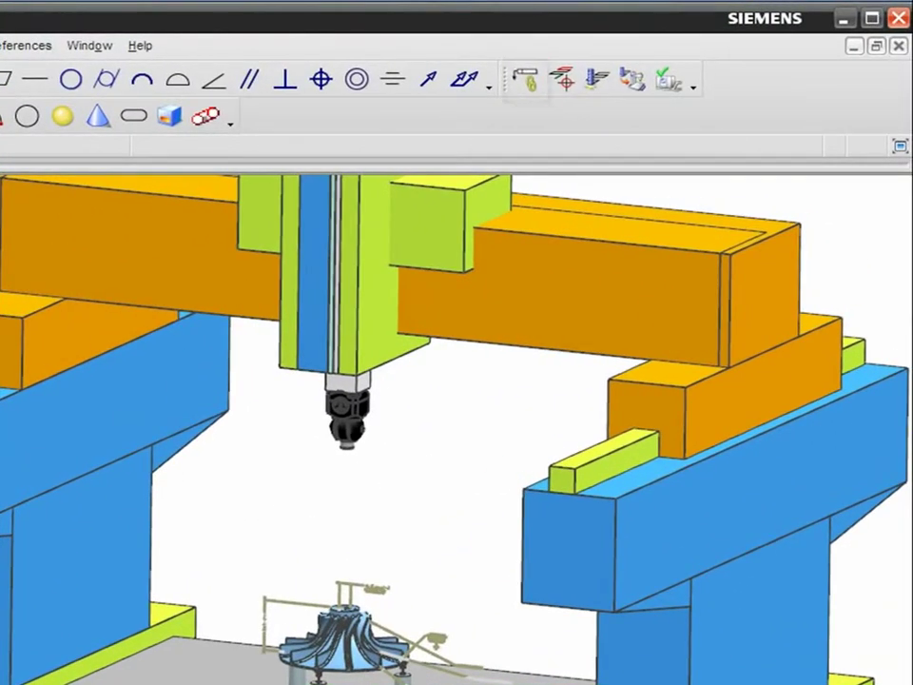
Link the impeller's PMI and GD&T to inspection features and tolerances.
{"action": "left_click", "coordinate": [530, 84]}
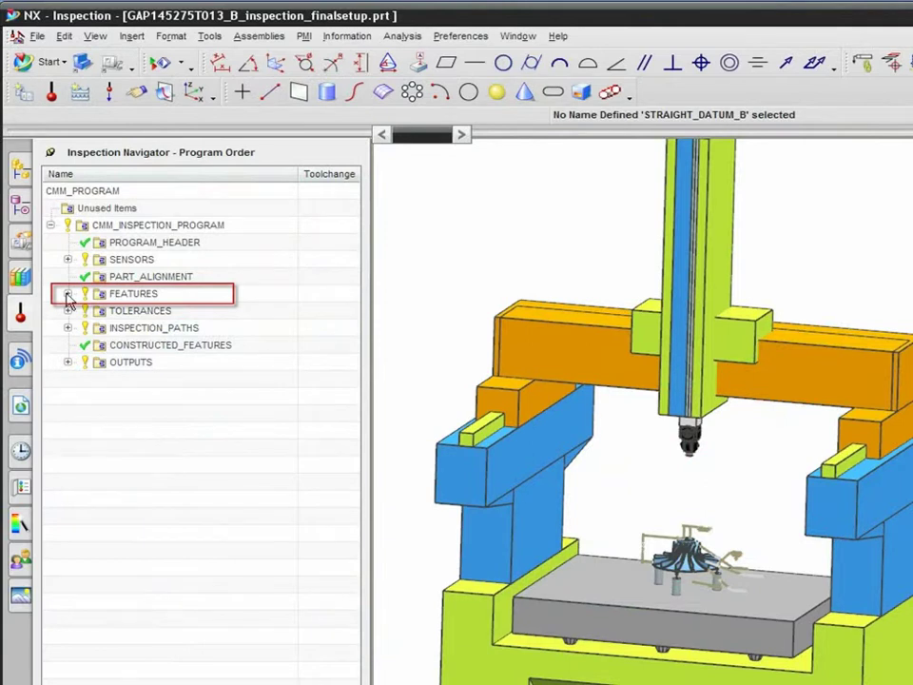
Review the FEATURES and TOLERANCES groups, then expand INSPECTION_PATHS in the Inspection Navigator.
{"action": "left_click", "coordinate": [66, 295]}
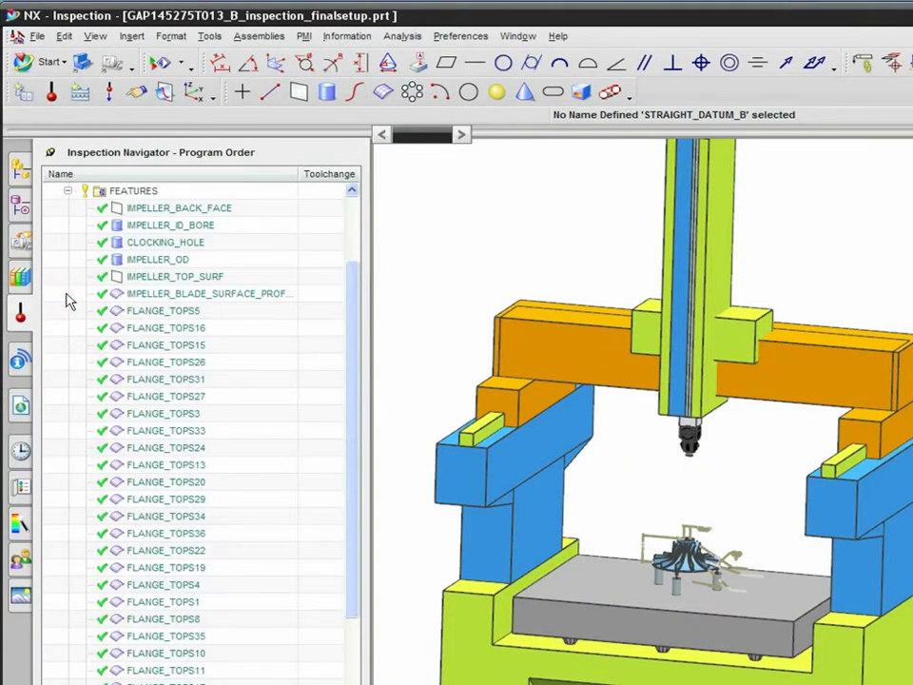
{"action": "left_click", "coordinate": [67, 191]}
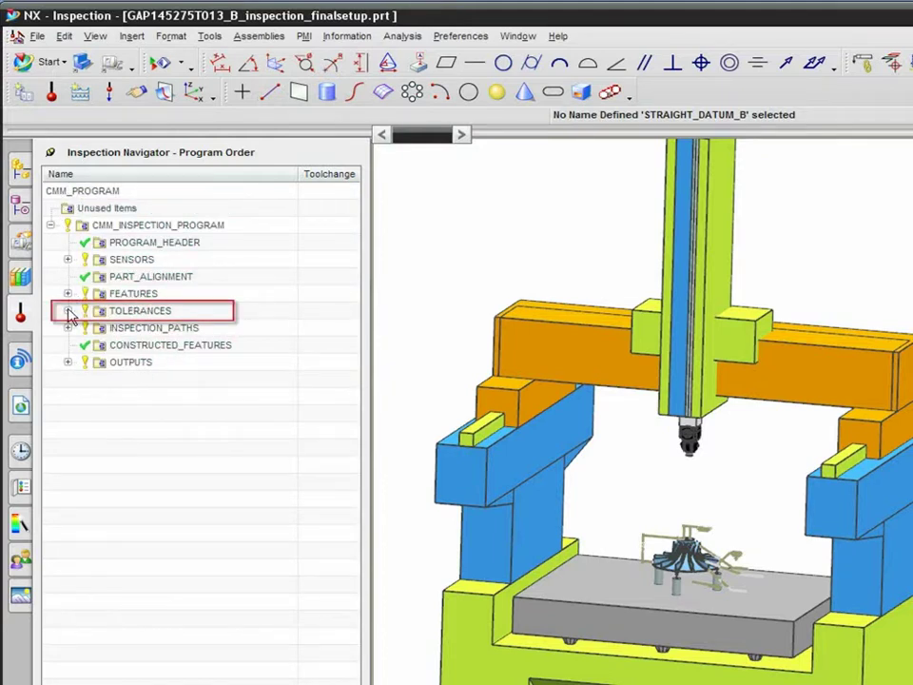
{"action": "left_click", "coordinate": [68, 311]}
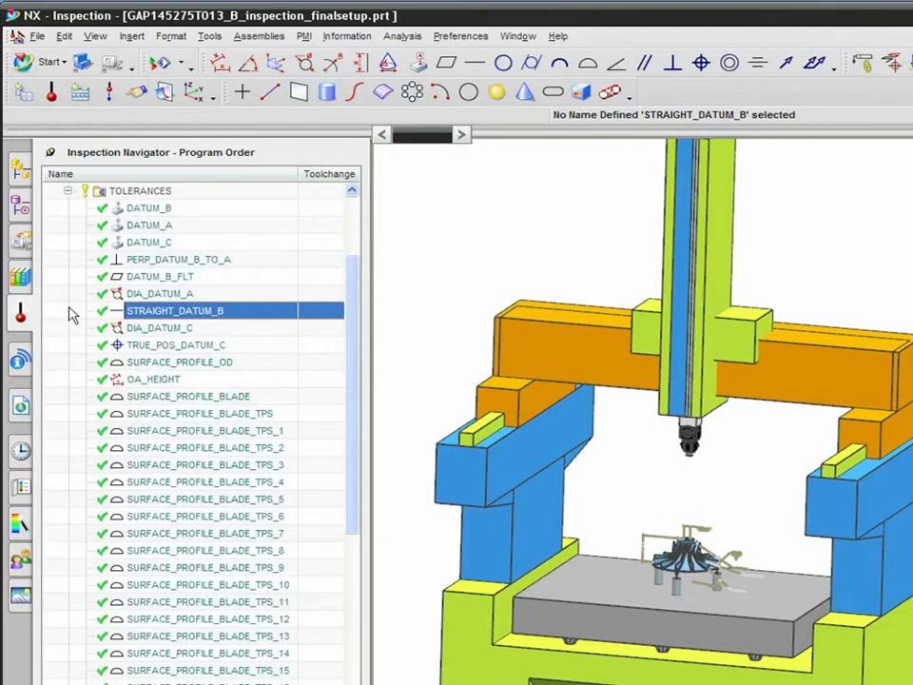
{"action": "scroll", "coordinate": [70, 314], "scroll_direction": "up", "scroll_amount": 2}
{"action": "left_click", "coordinate": [68, 294]}
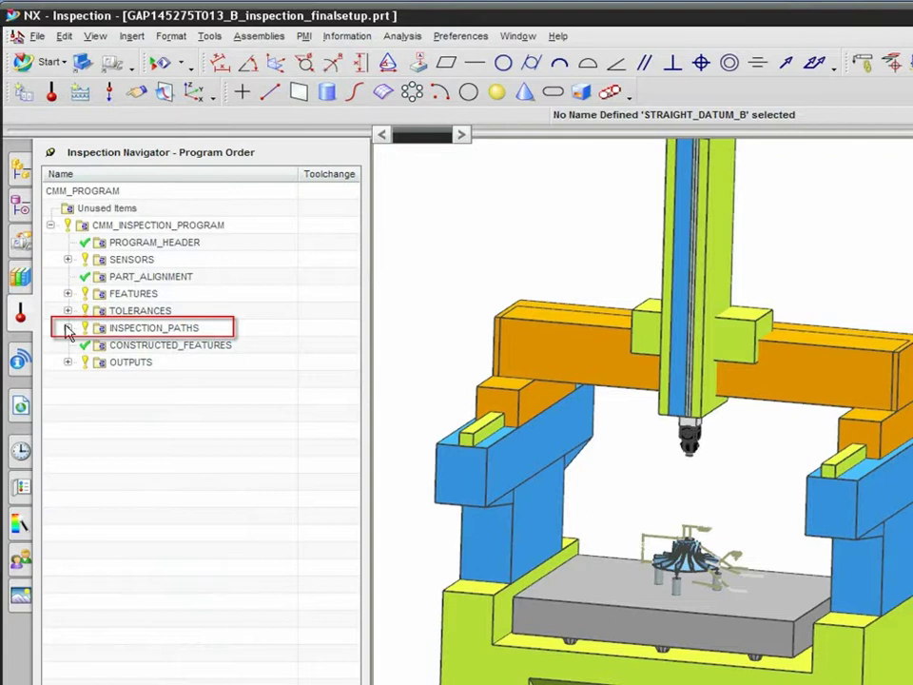
{"action": "left_click", "coordinate": [68, 329]}
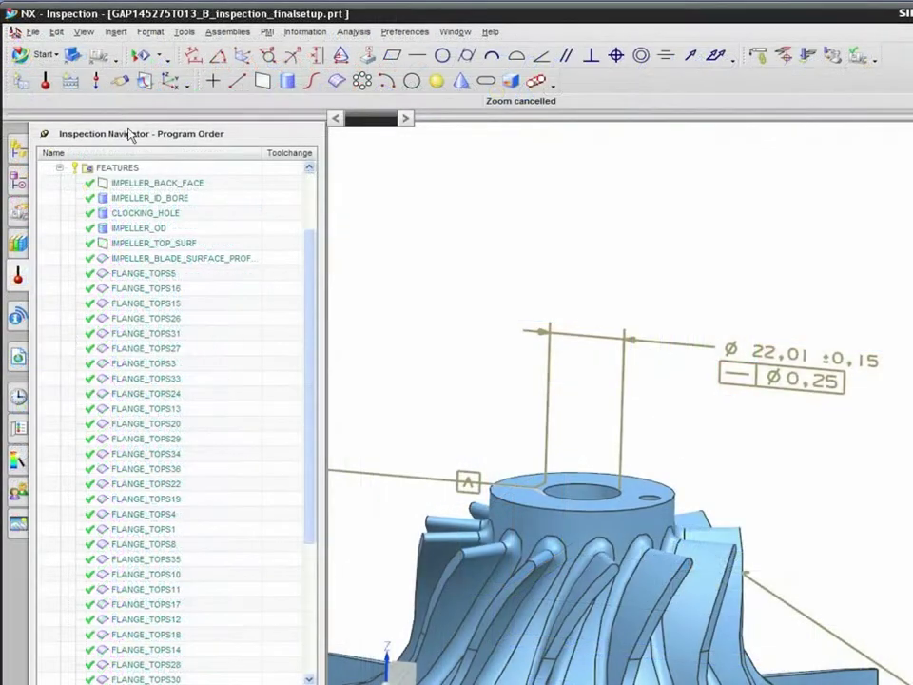
Open the IMPELLER_ID_BORE feature definition to review it.
{"action": "left_click", "coordinate": [125, 203]}
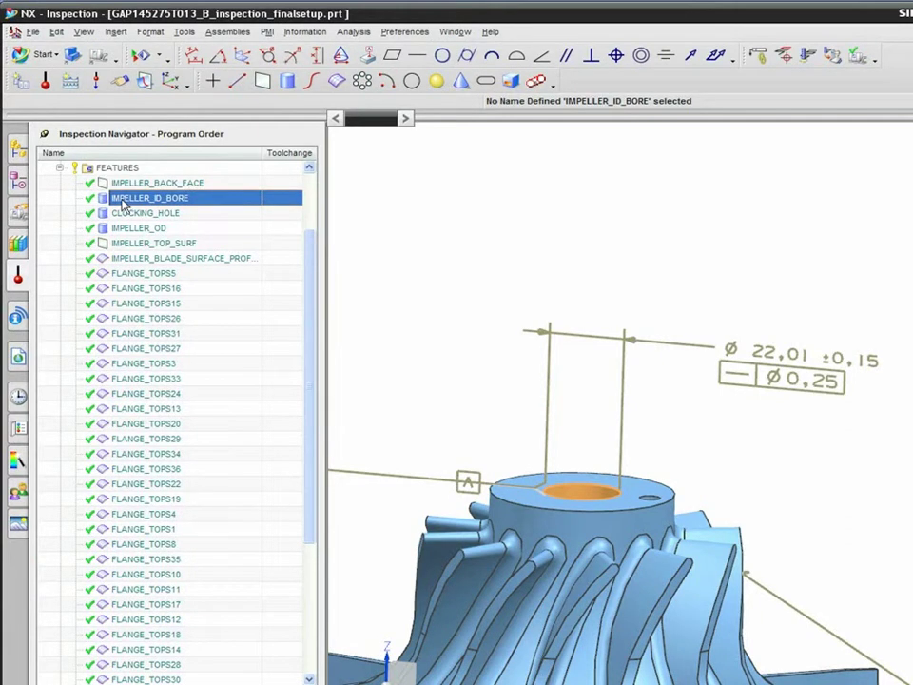
{"action": "double_click", "coordinate": [120, 207]}
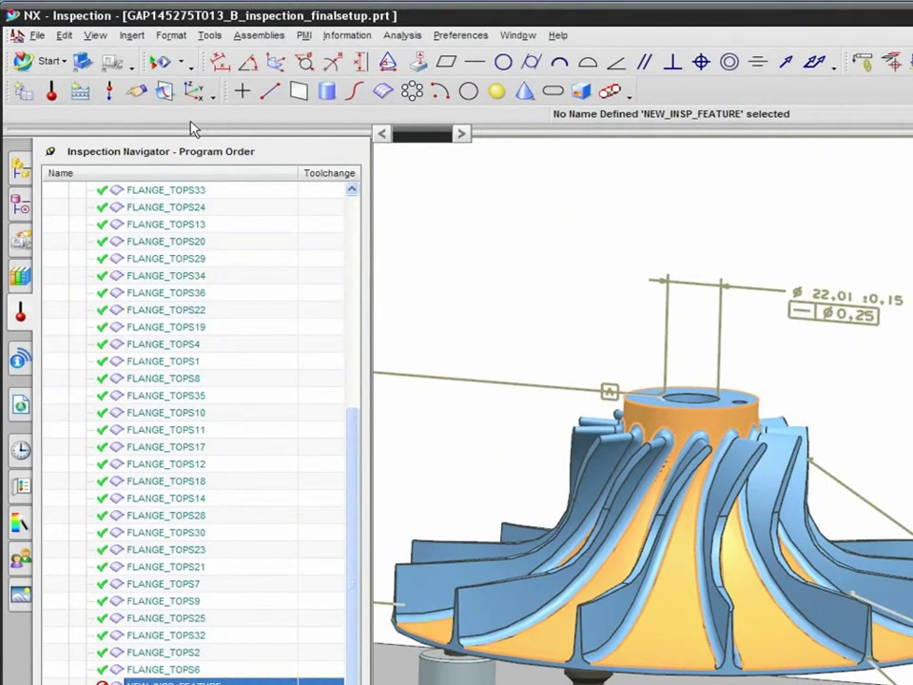
Create an inspection path sub-operation with target points picked on the impeller surface between blades.
{"action": "left_click", "coordinate": [110, 92]}
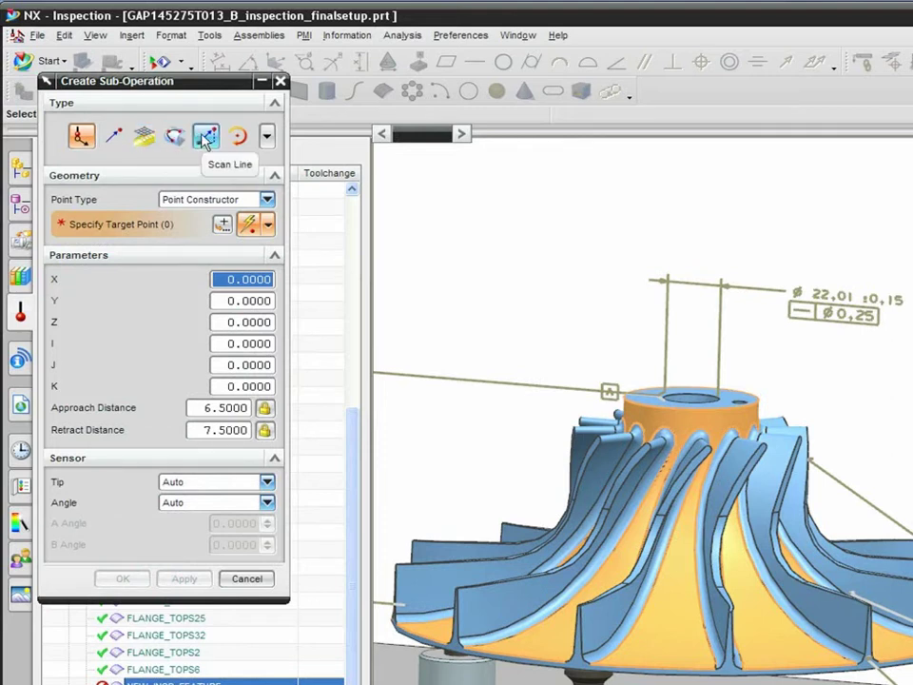
{"action": "left_click", "coordinate": [683, 646]}
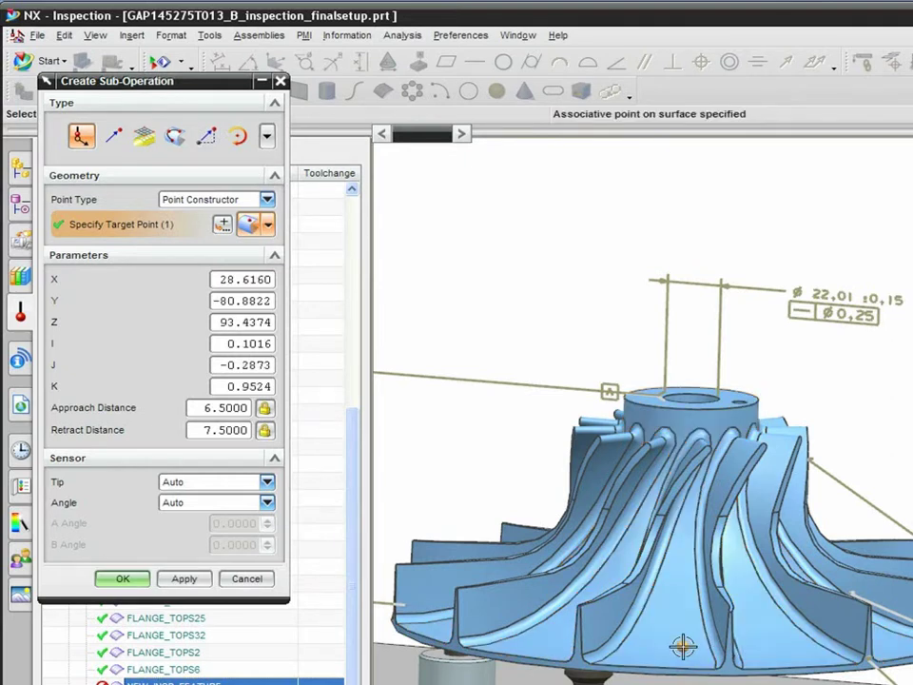
{"action": "left_click", "coordinate": [644, 648]}
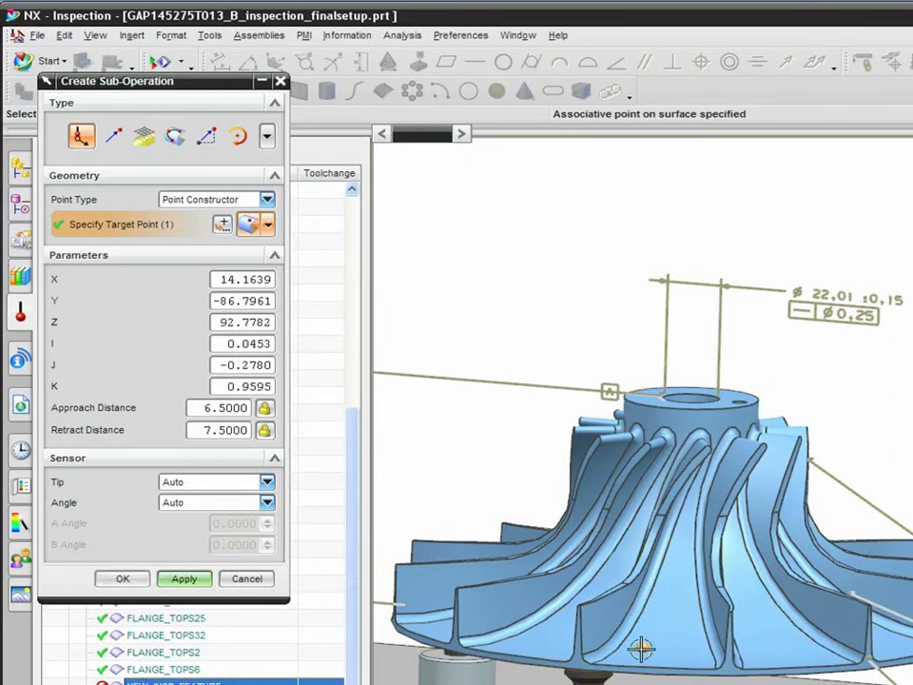
{"action": "middle_click", "coordinate": [642, 647]}
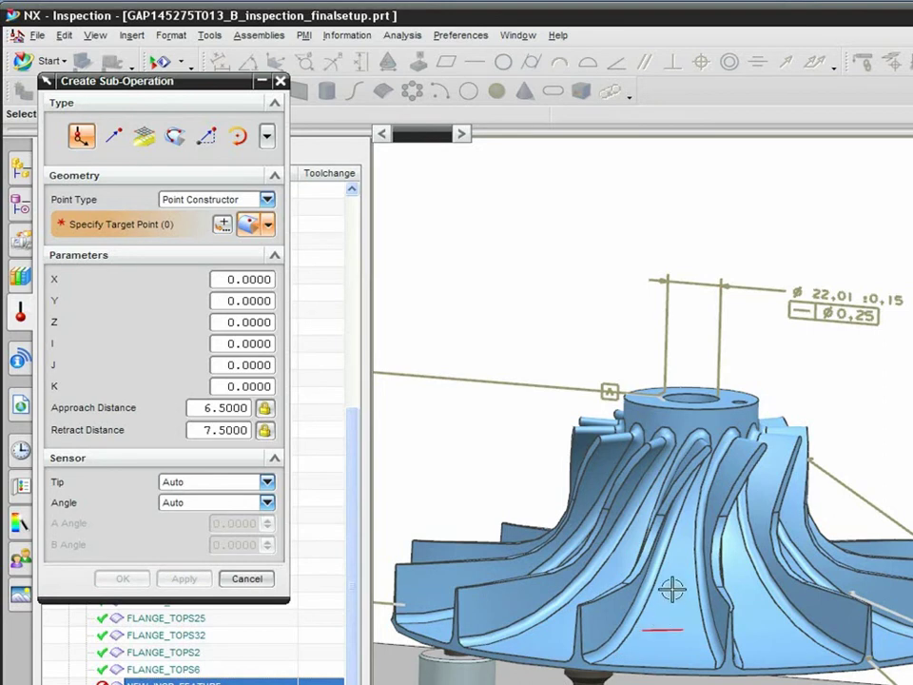
{"action": "left_click", "coordinate": [671, 589]}
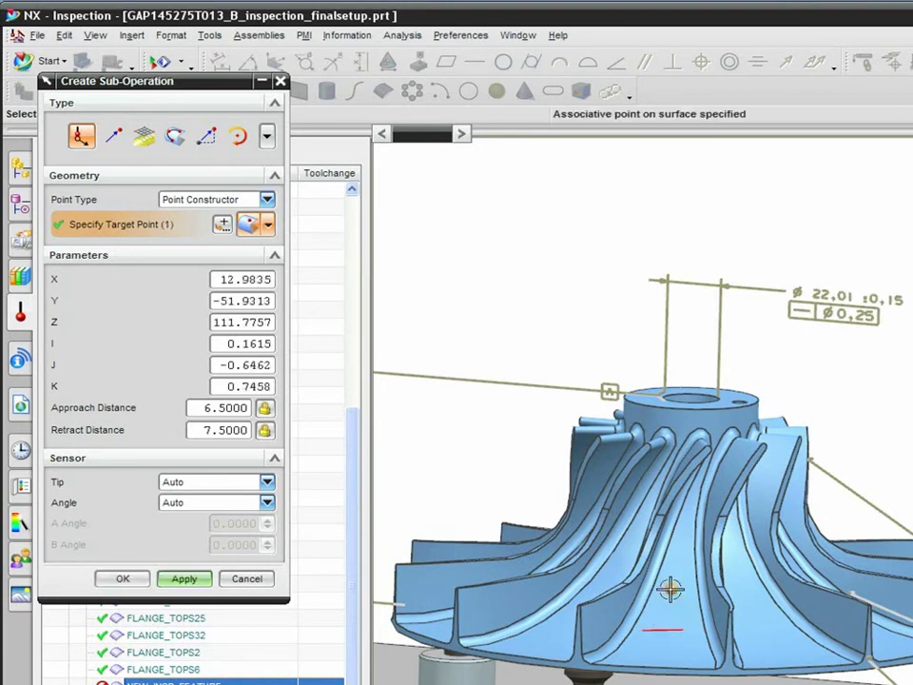
{"action": "left_click", "coordinate": [123, 580]}
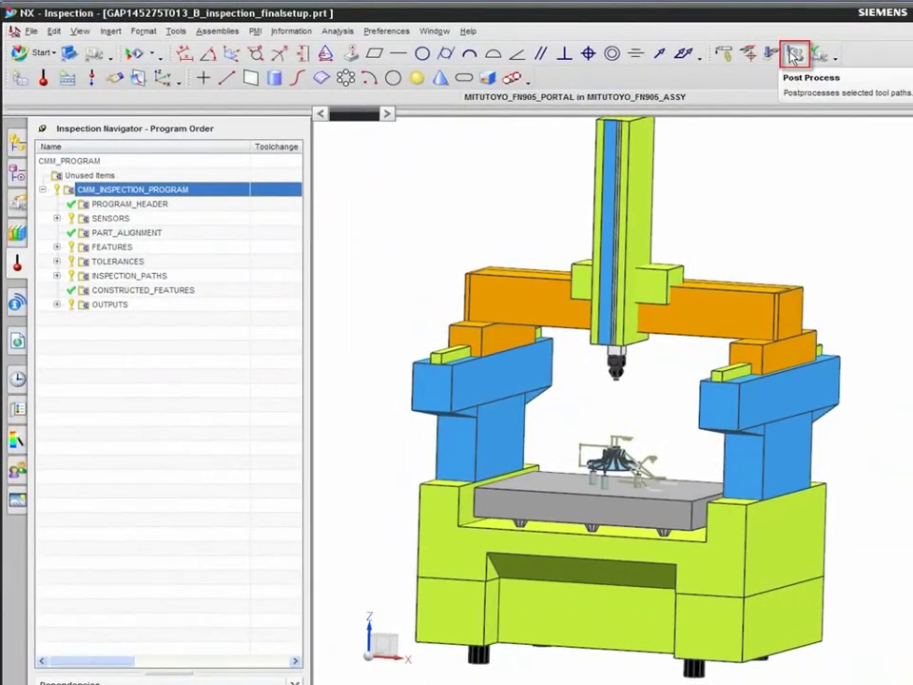
Post-process the program with the DMIS postprocessor and list the output.
{"action": "left_click", "coordinate": [795, 55]}
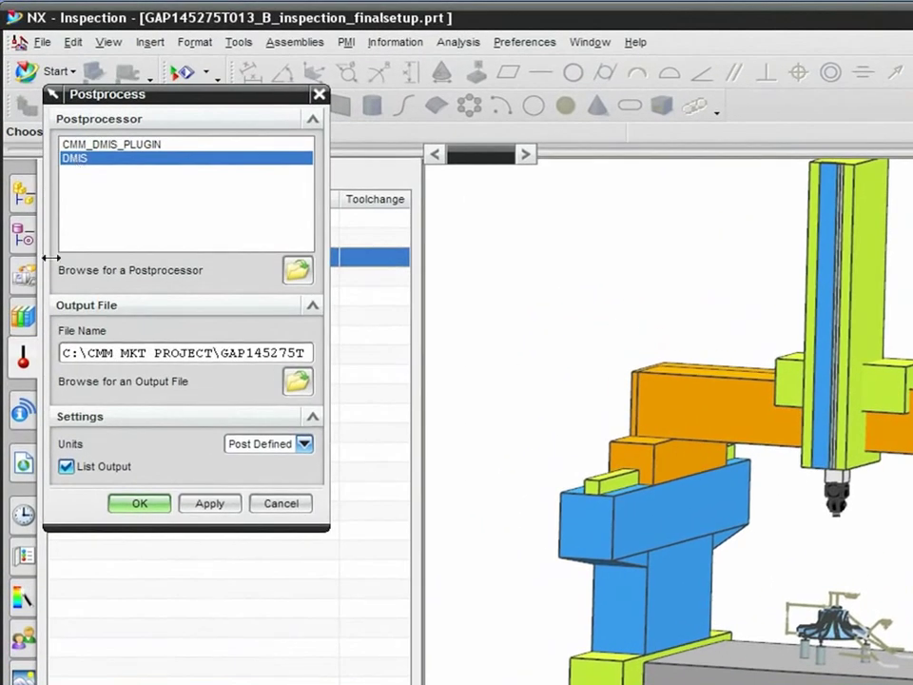
{"action": "left_click", "coordinate": [135, 510]}
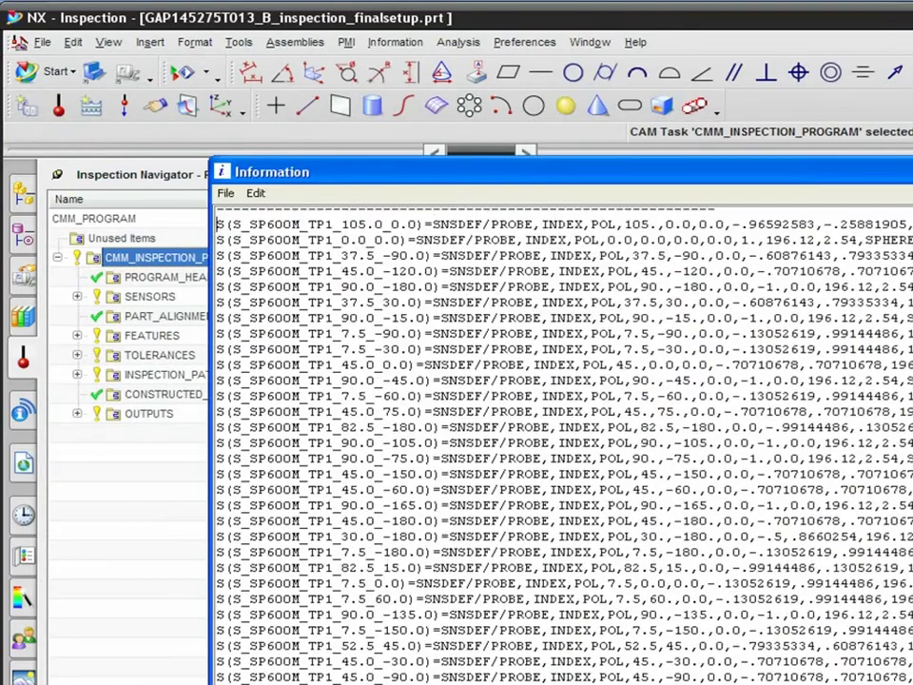